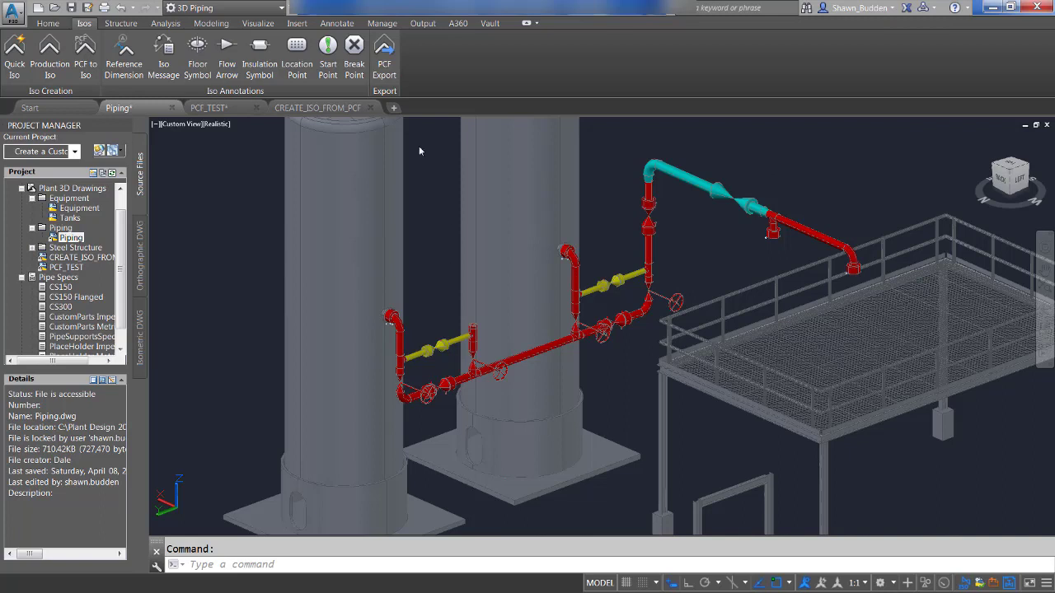
Export lines 1001-1 and 1001-2 as PCF files into the Desktop's PCF Files folder
click(384, 56)
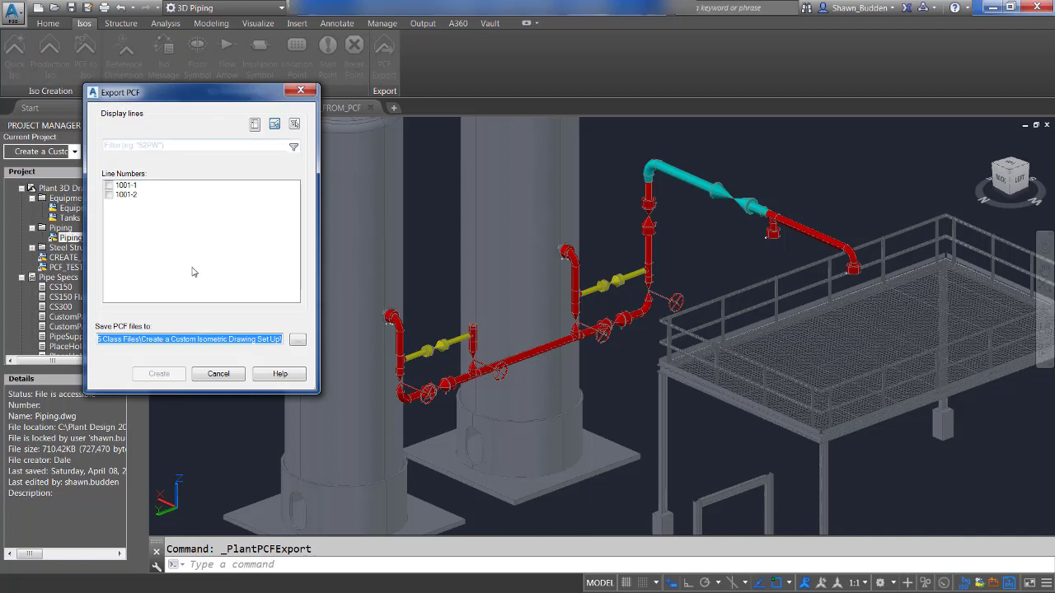
click(108, 186)
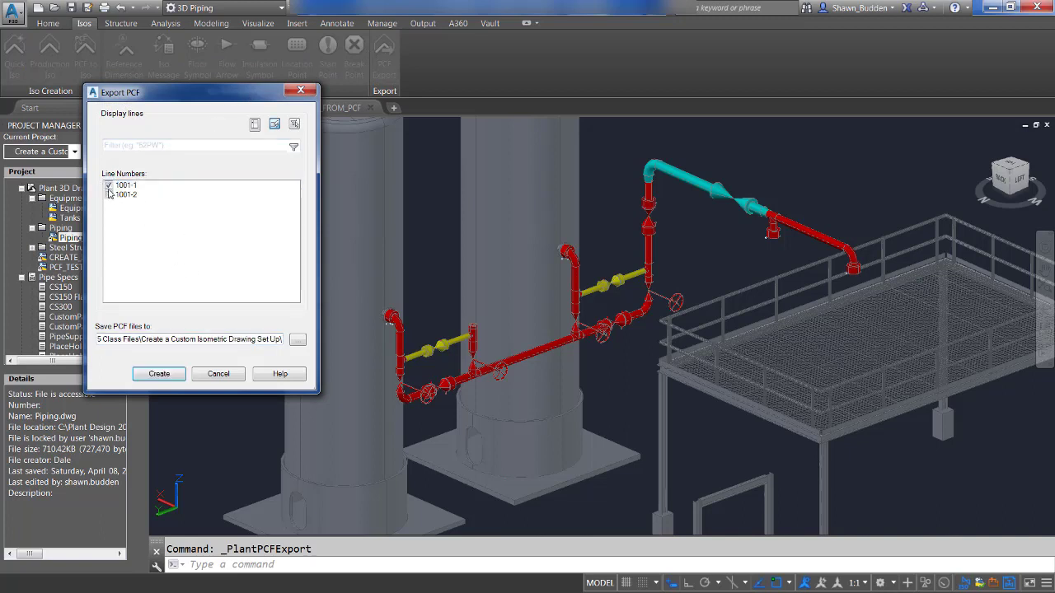
click(108, 194)
click(298, 341)
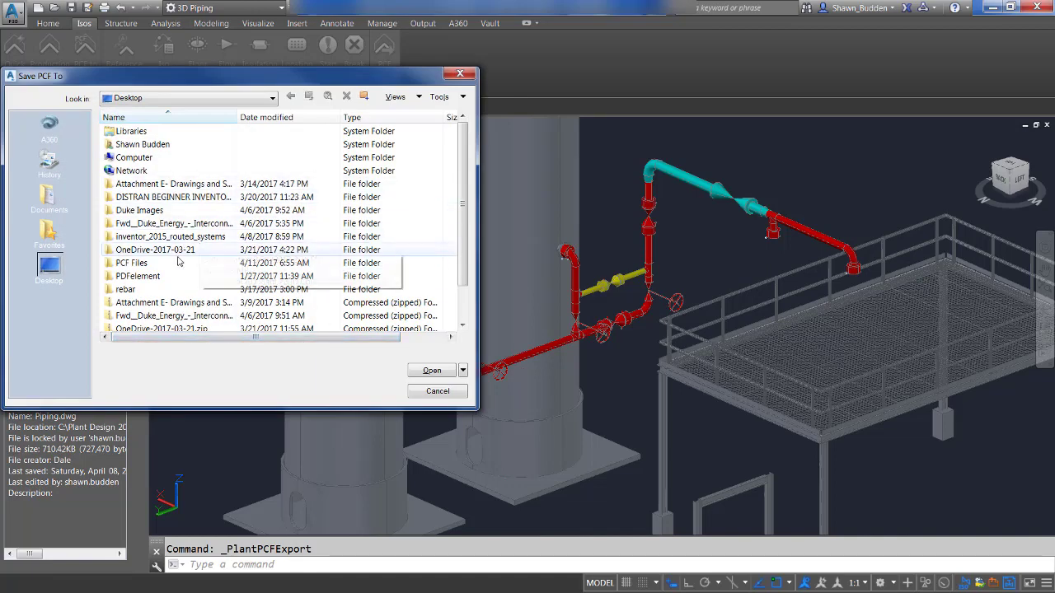
double_click(132, 263)
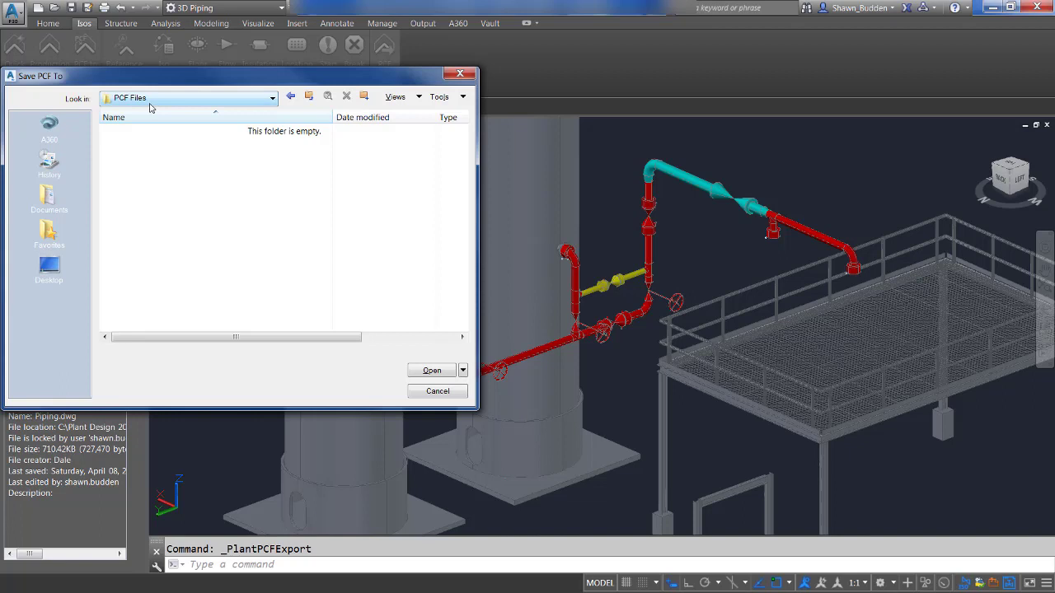
click(430, 371)
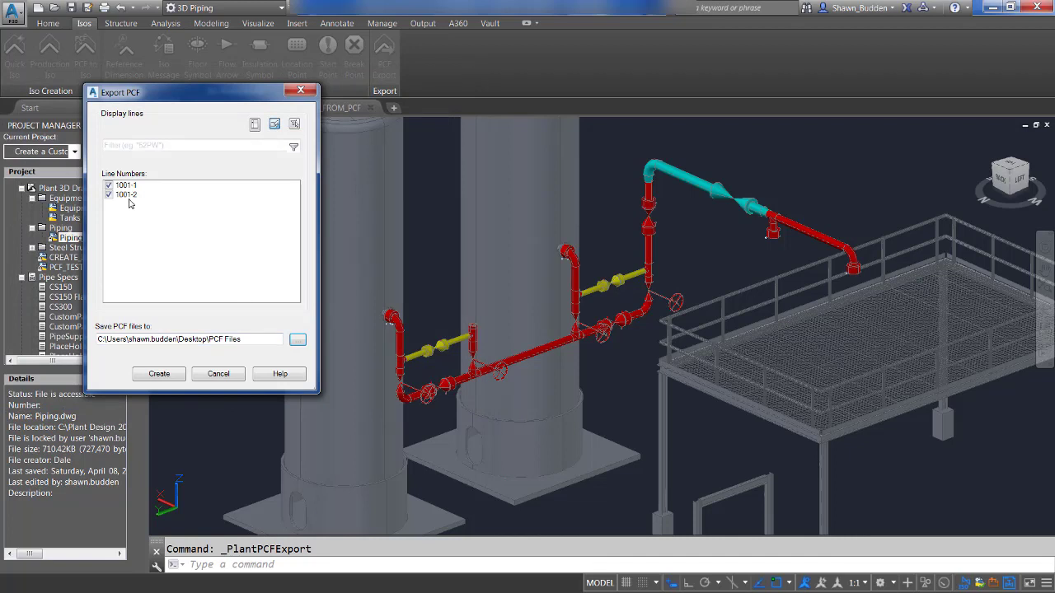
click(161, 377)
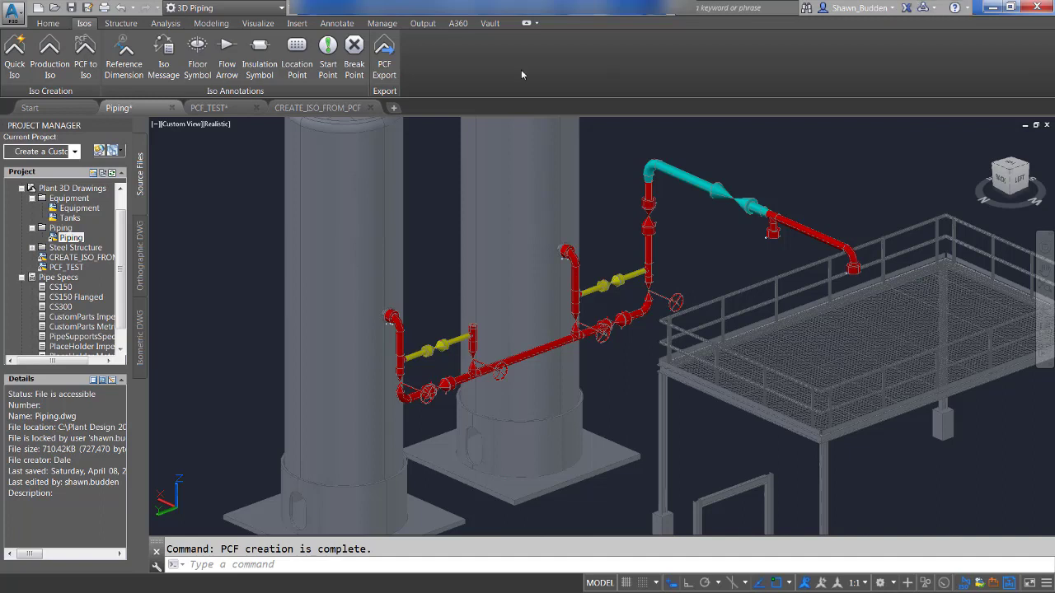
Once PCF creation completes, switch to the CREATE_ISO_FROM_PCF drawing
mouse_move(306, 116)
click(219, 190)
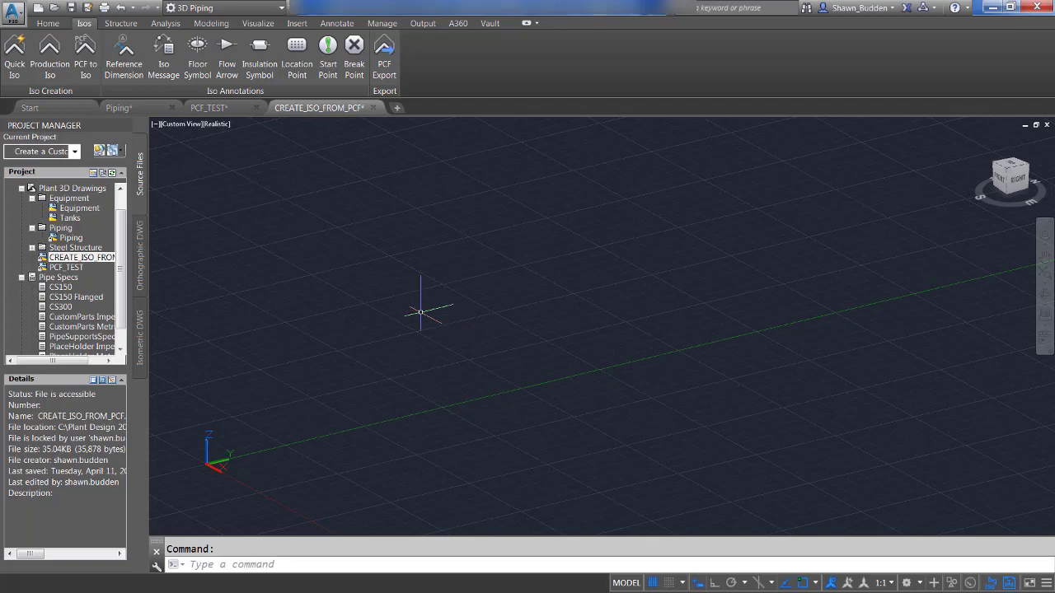
Create isometrics from PCF Files\1001.pcf with 'Overwrite if existing' enabled
click(88, 50)
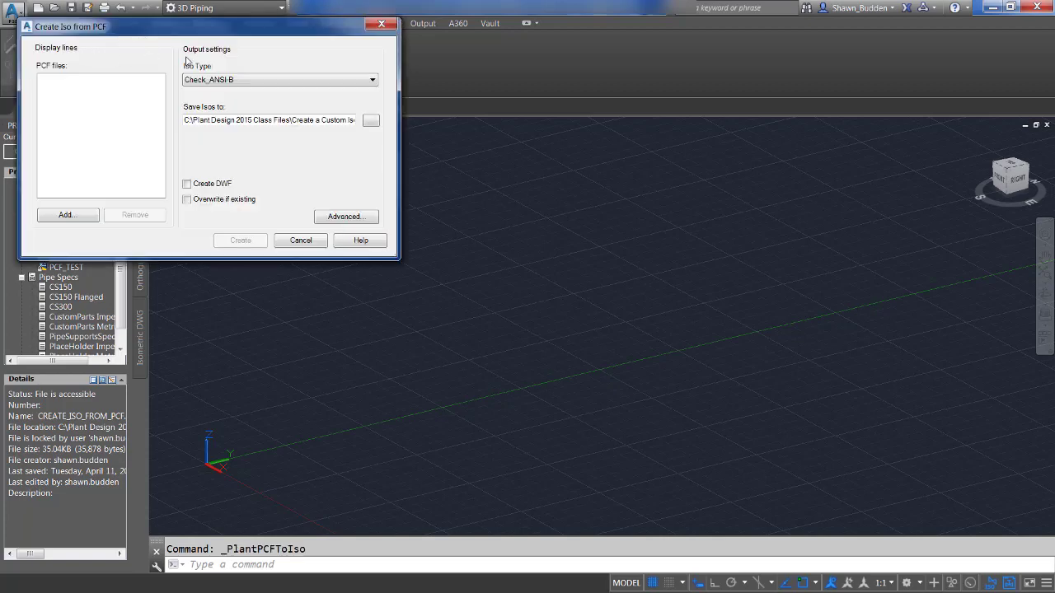
click(81, 218)
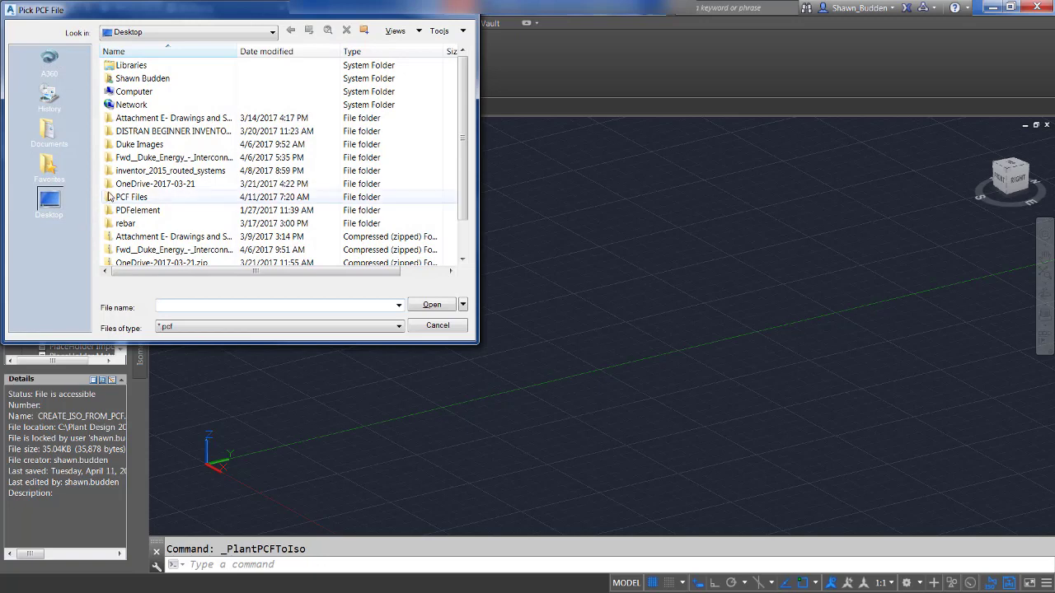
double_click(134, 199)
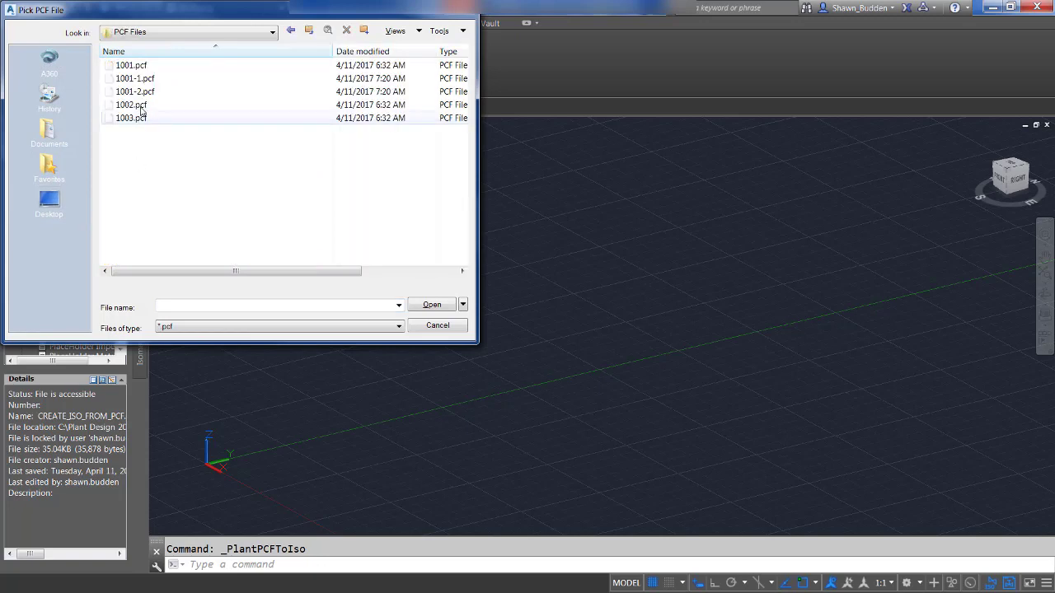
click(135, 70)
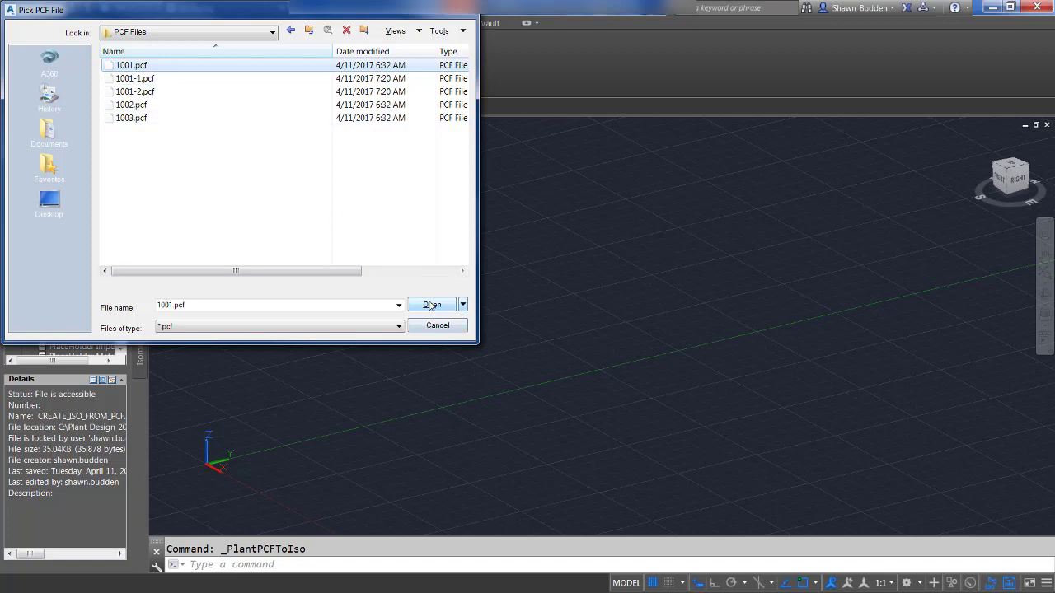
click(432, 305)
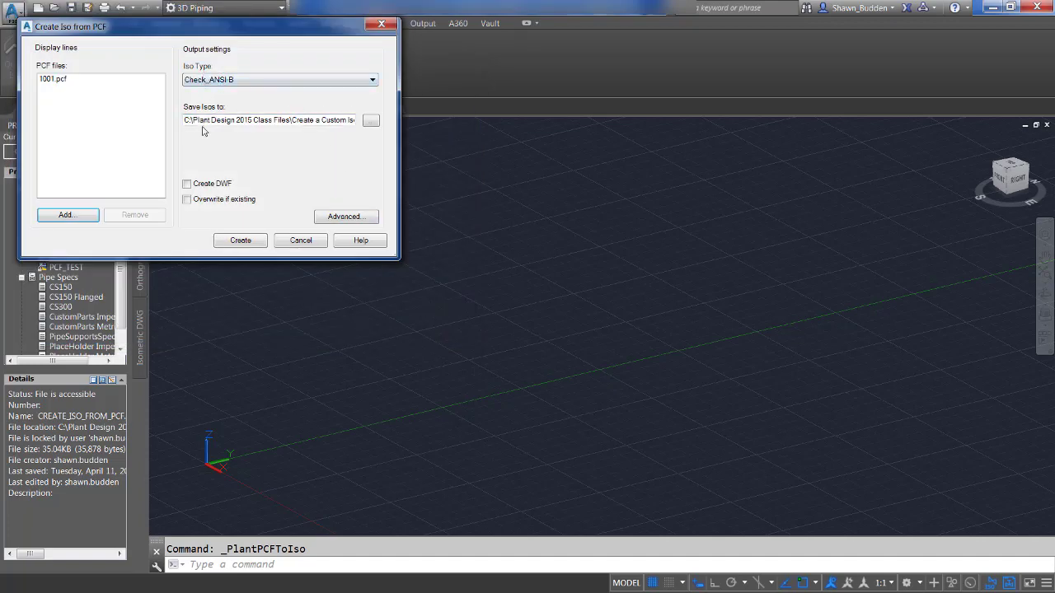
click(187, 200)
click(239, 241)
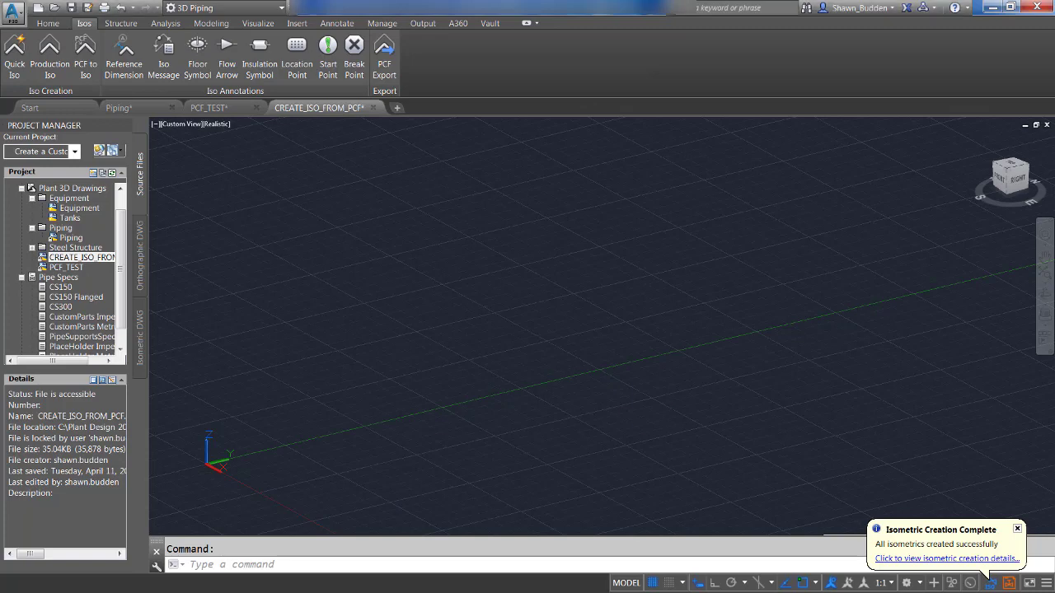
Open isometric drawing 1001-1 from the isometric creation details
click(943, 559)
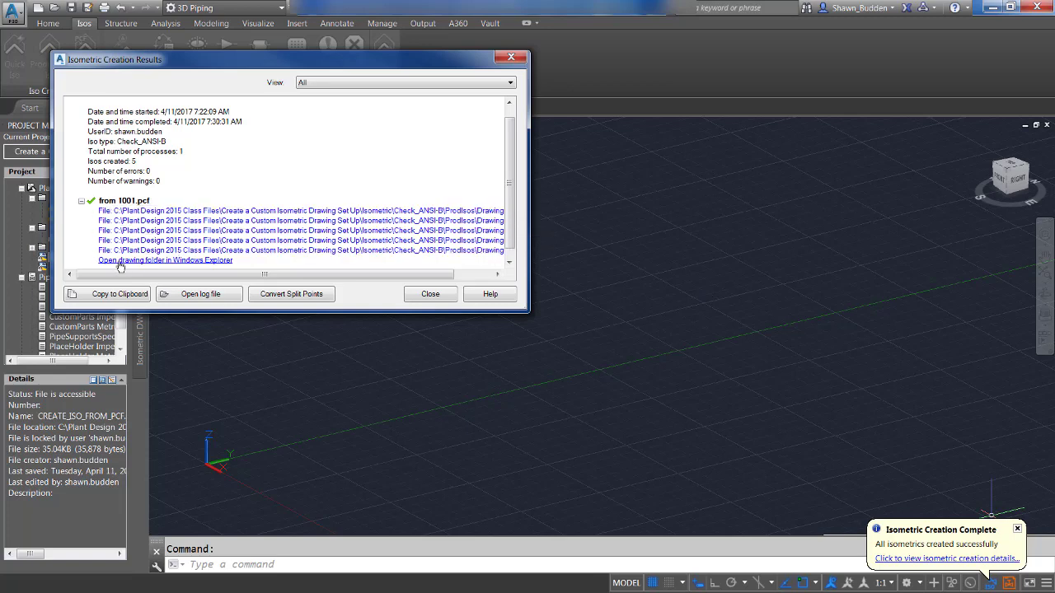
click(217, 218)
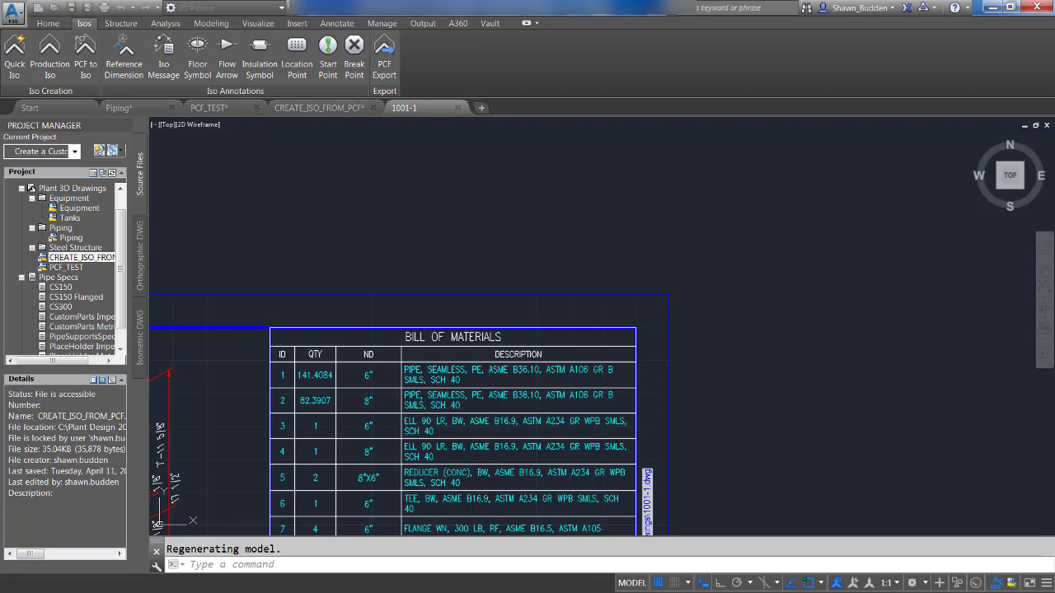
Zoom around the current drawing and finish a stray selection window
click(371, 218)
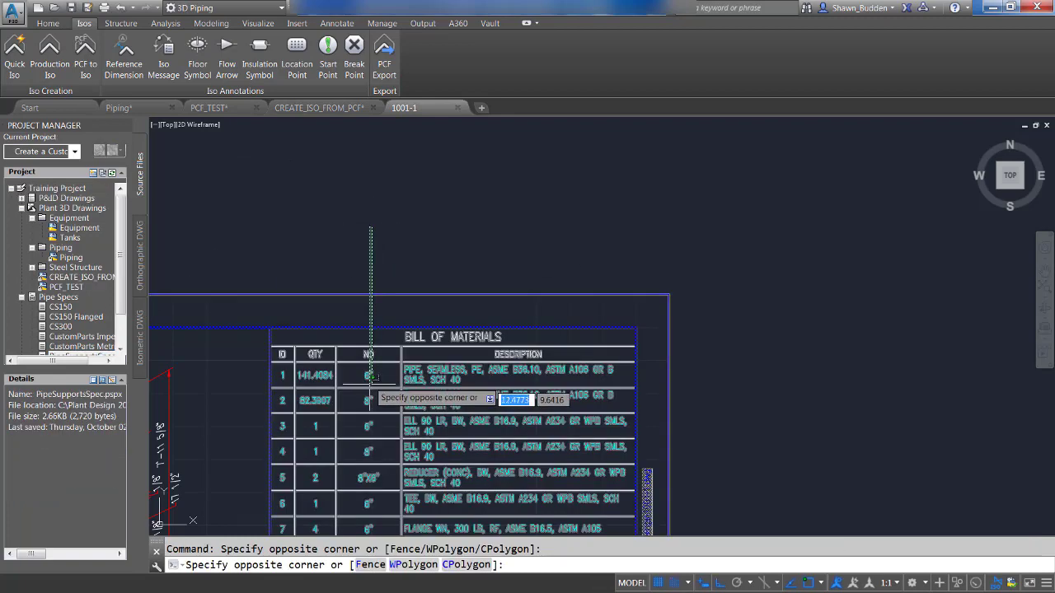
scroll(368, 379, up, 4)
scroll(368, 379, down, 6)
scroll(350, 384, up, 2)
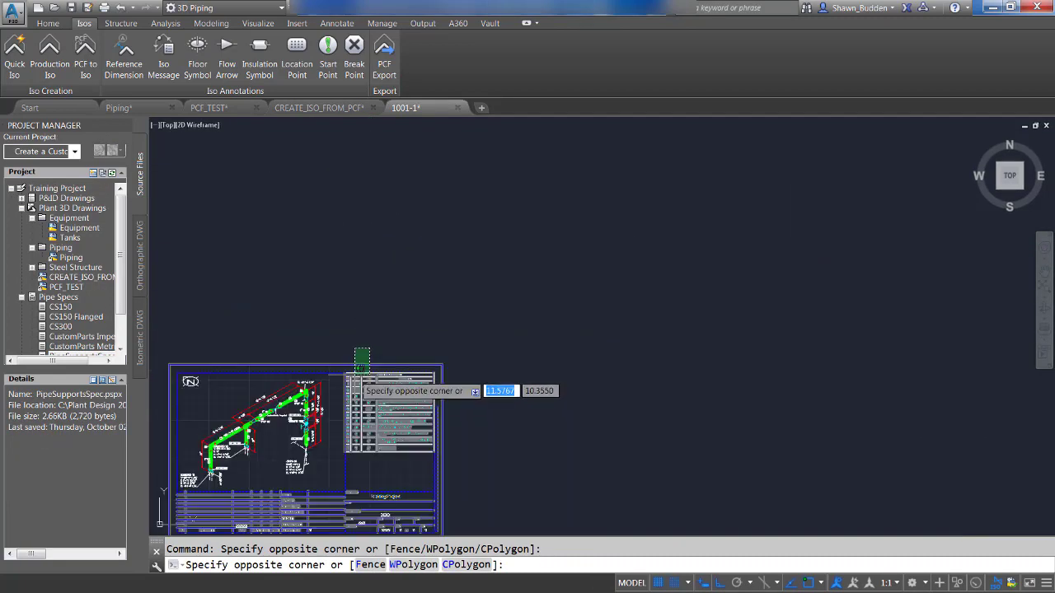
scroll(350, 384, up, 3)
click(371, 153)
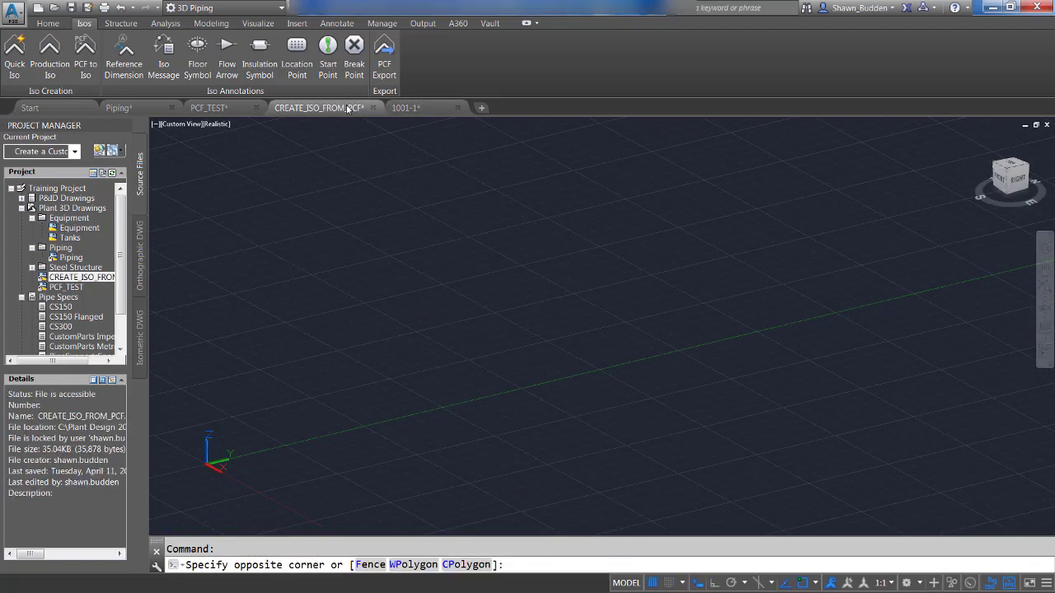
Switch to the 1001-1 isometric drawing and zoom over the iso sheet
click(434, 109)
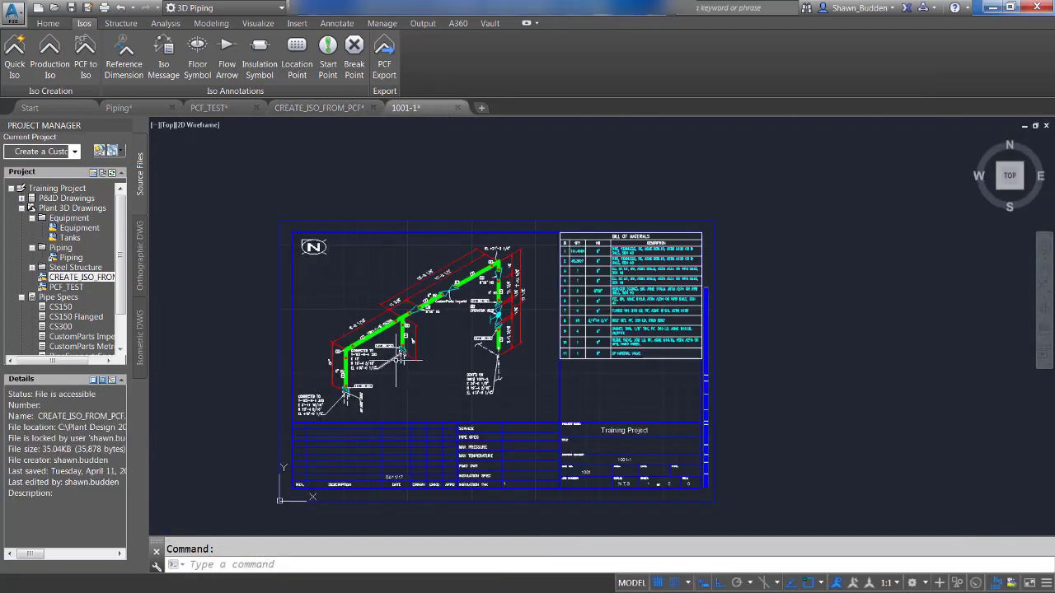
scroll(402, 359, up, 5)
scroll(401, 359, down, 5)
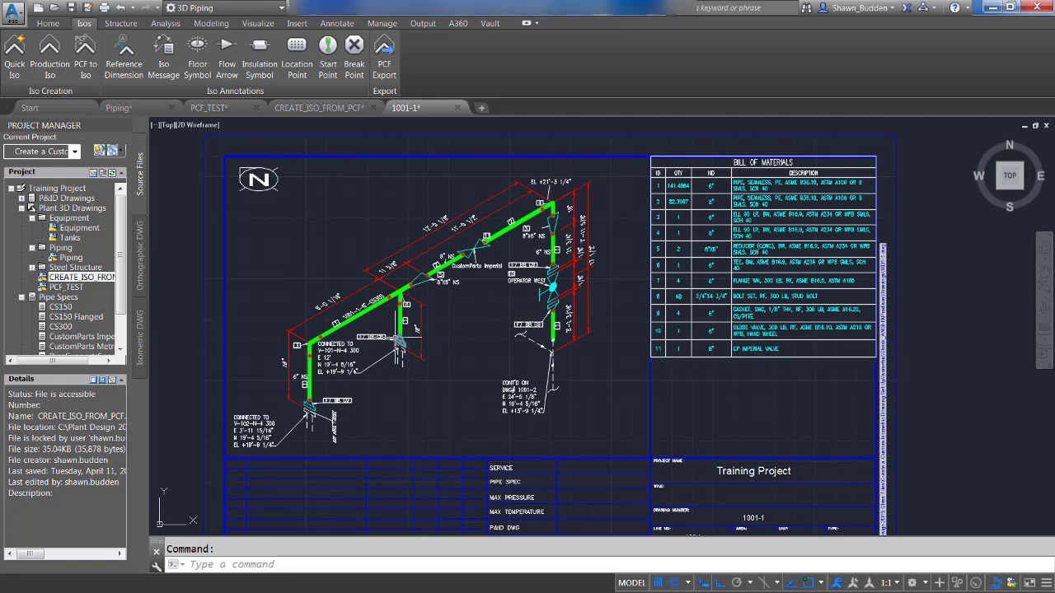
mouse_move(399, 341)
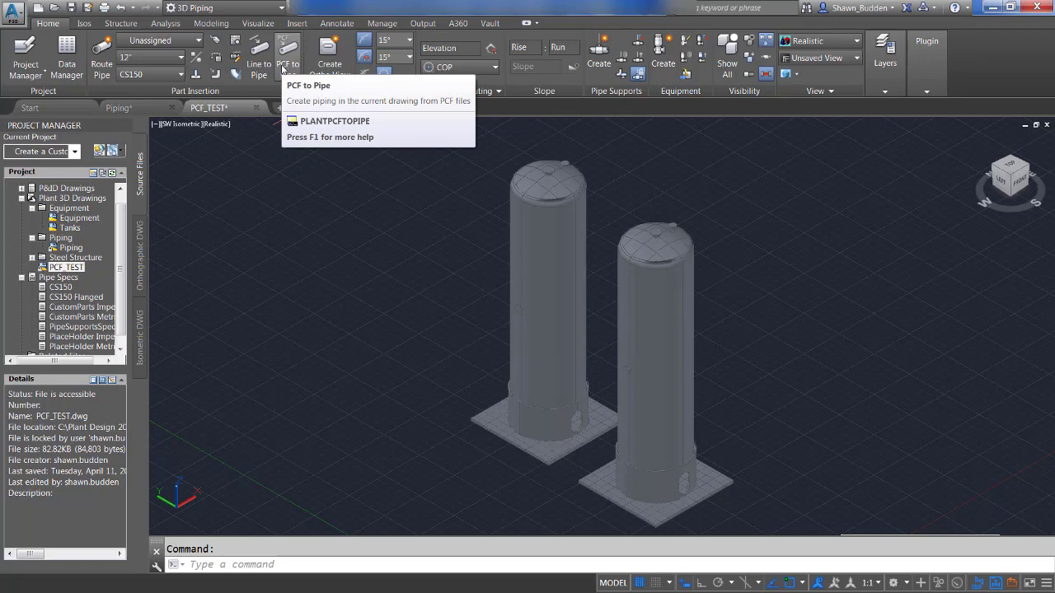
Load 1001.pcf into PCF to Pipe, where it shows a spec substitution status
click(282, 69)
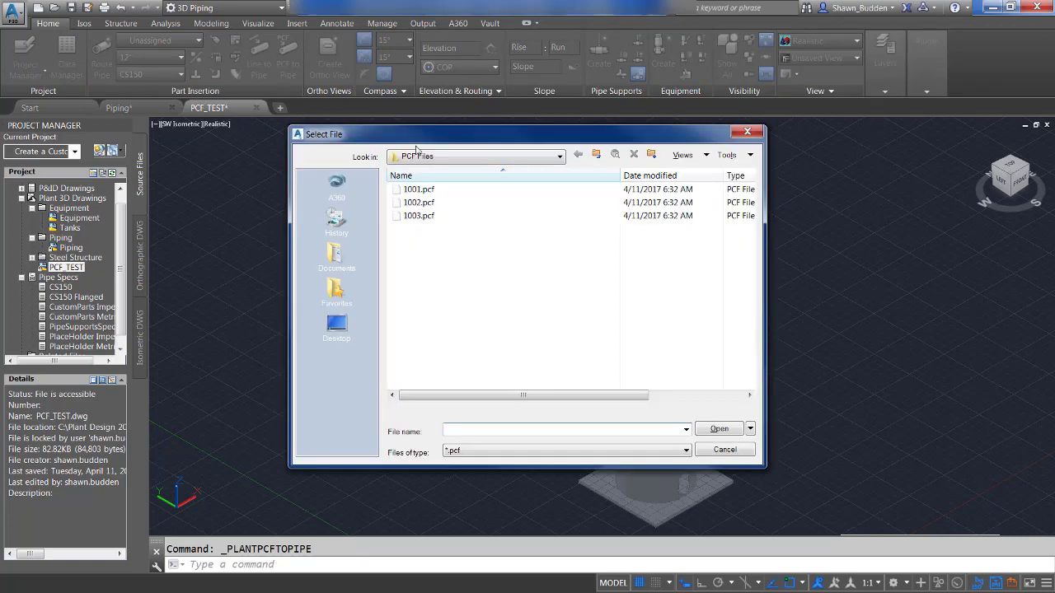
click(461, 192)
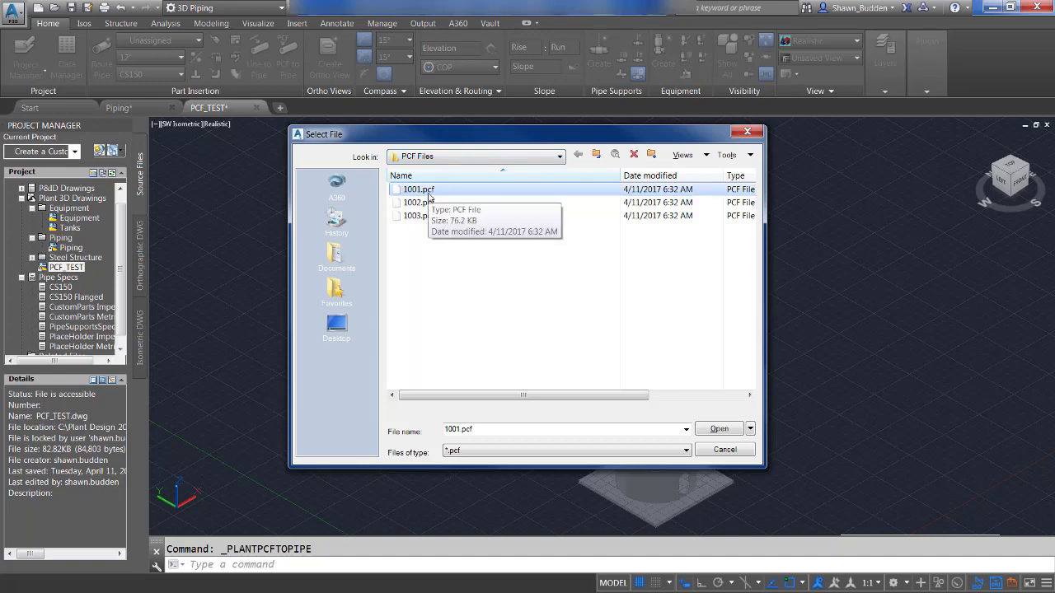
click(718, 429)
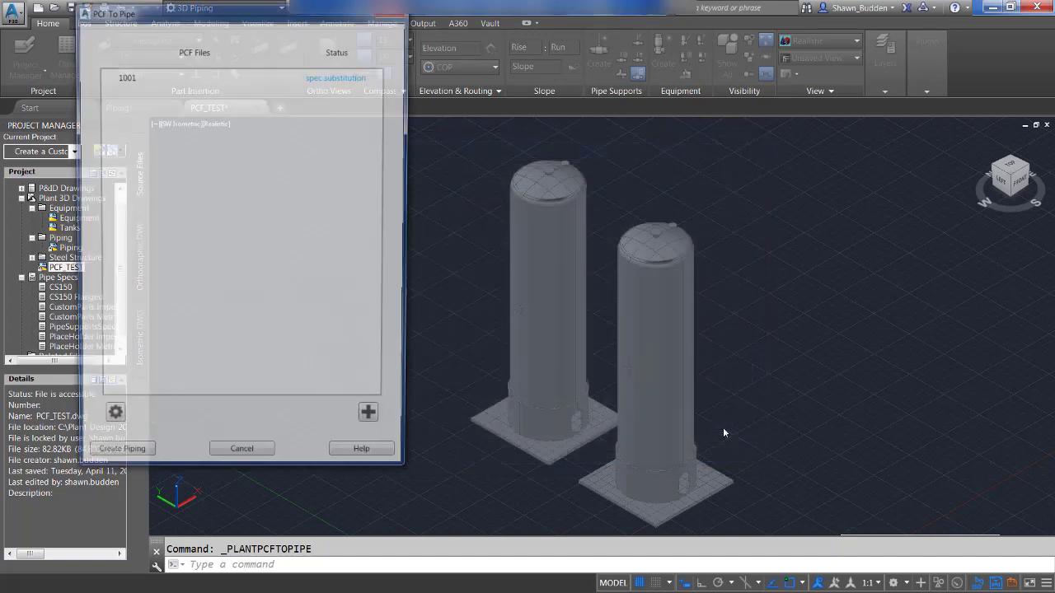
mouse_move(328, 81)
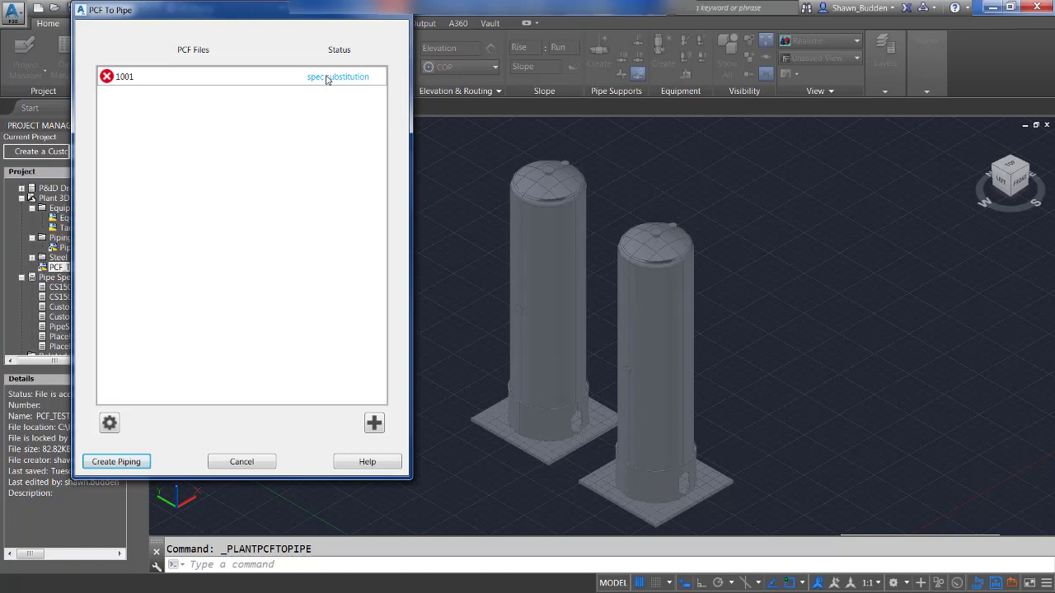
Substitute Plant 3D spec CS150 for CS300 and create piping from 1001
click(110, 423)
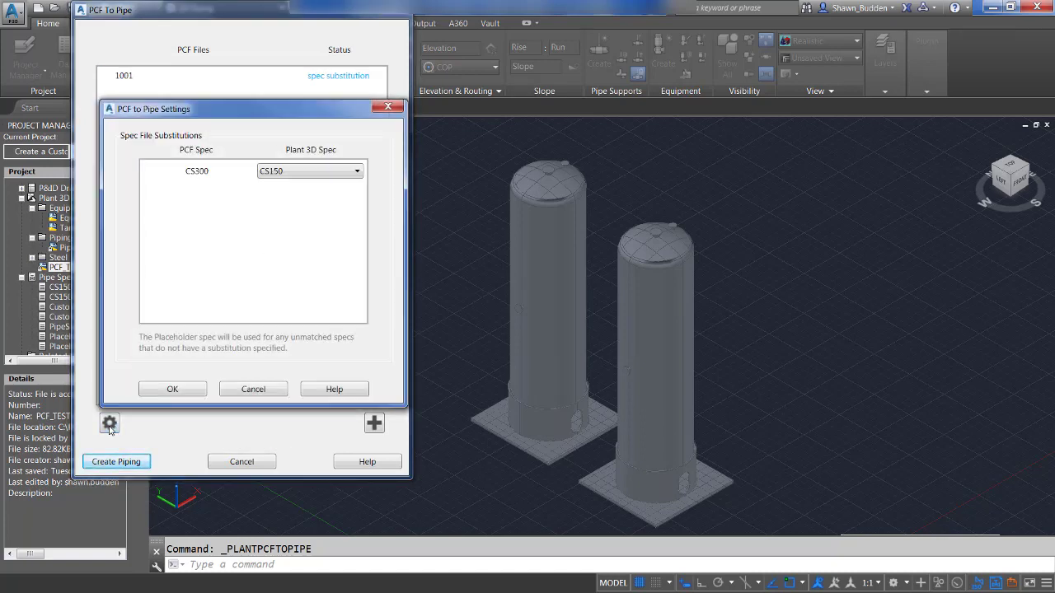
click(296, 171)
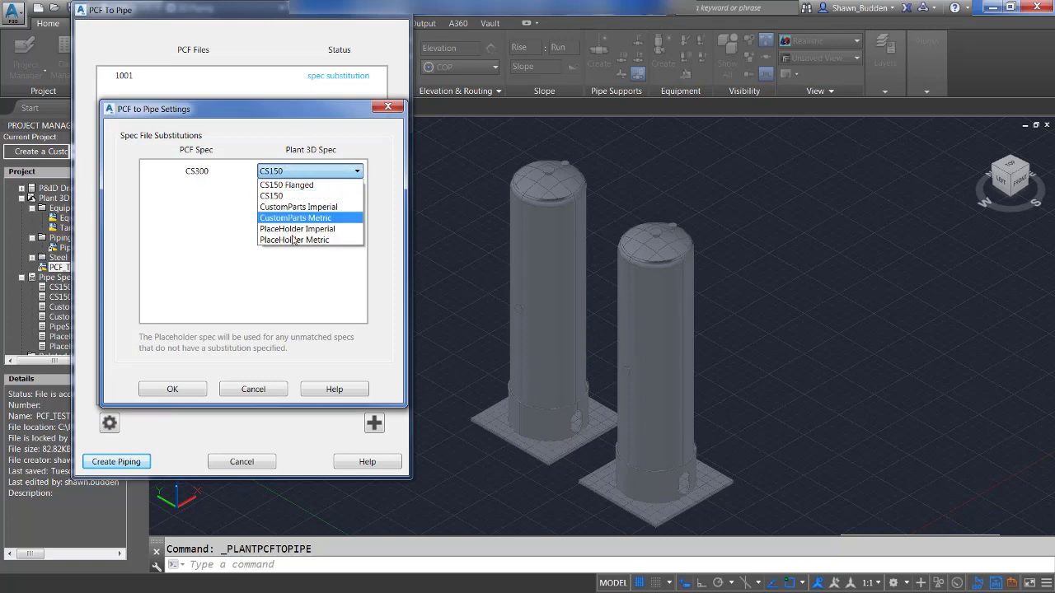
click(265, 196)
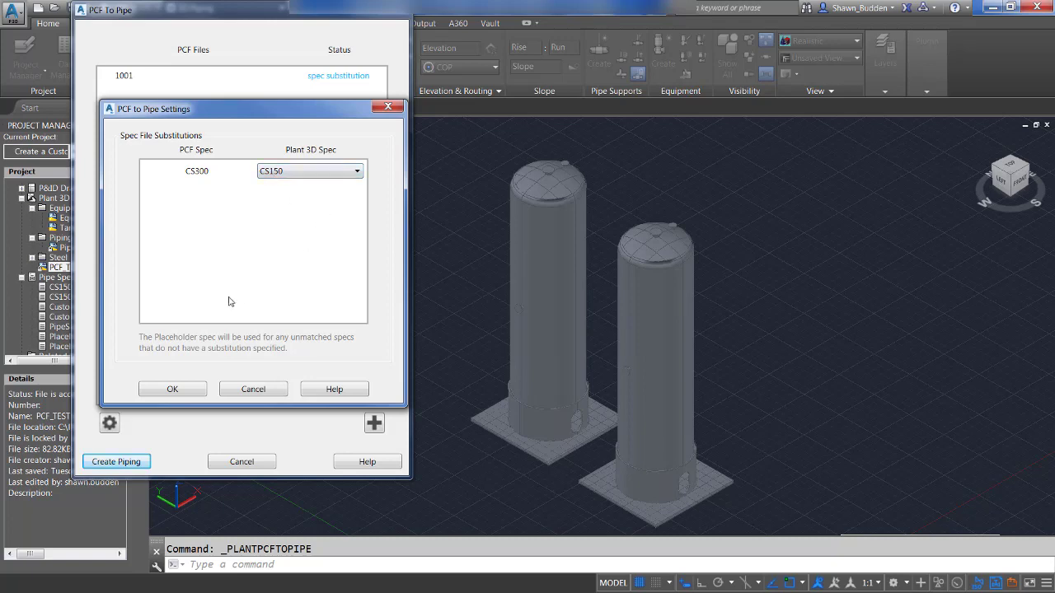
click(173, 390)
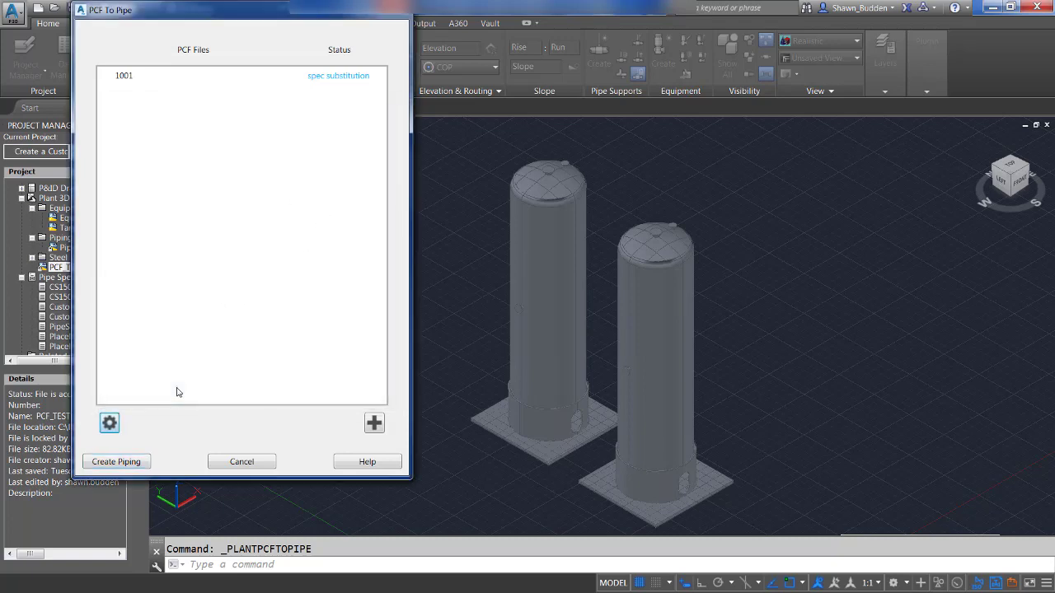
click(116, 462)
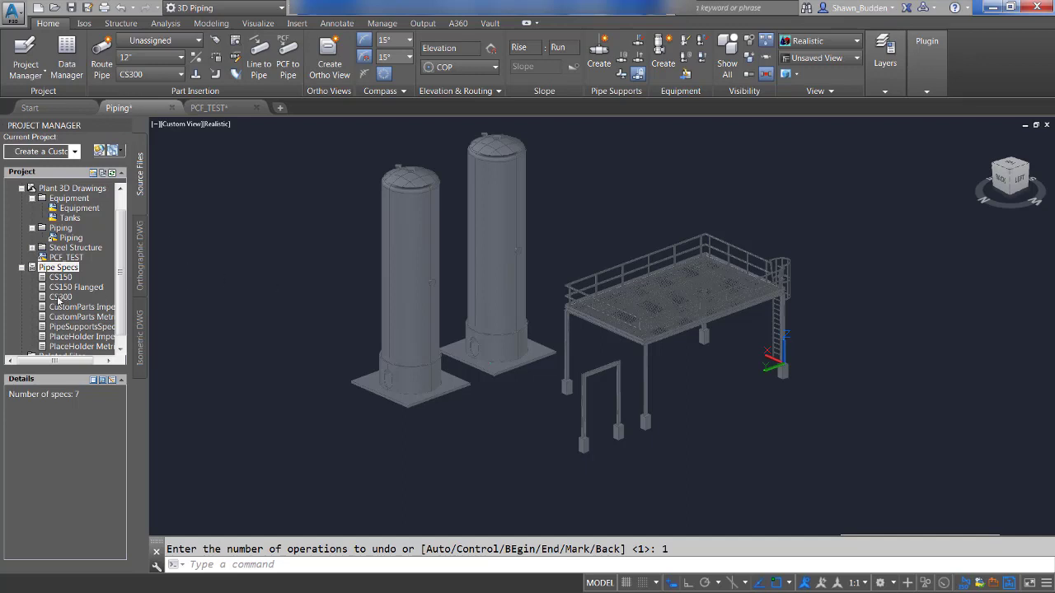
Load 1001.pcf into PCF to Pipe again and confirm no spec substitutions are needed
click(288, 52)
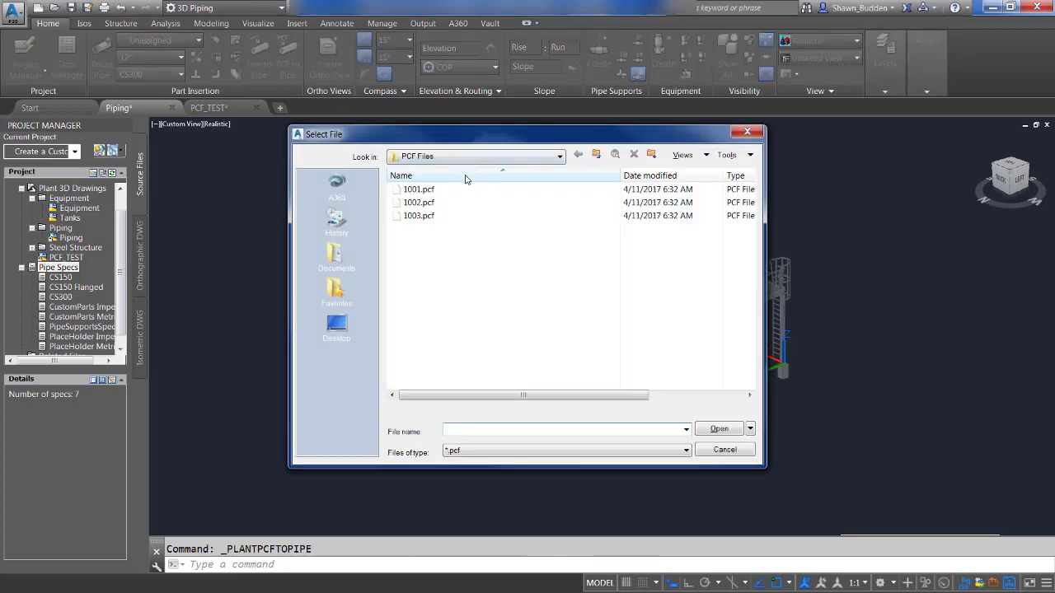
click(408, 192)
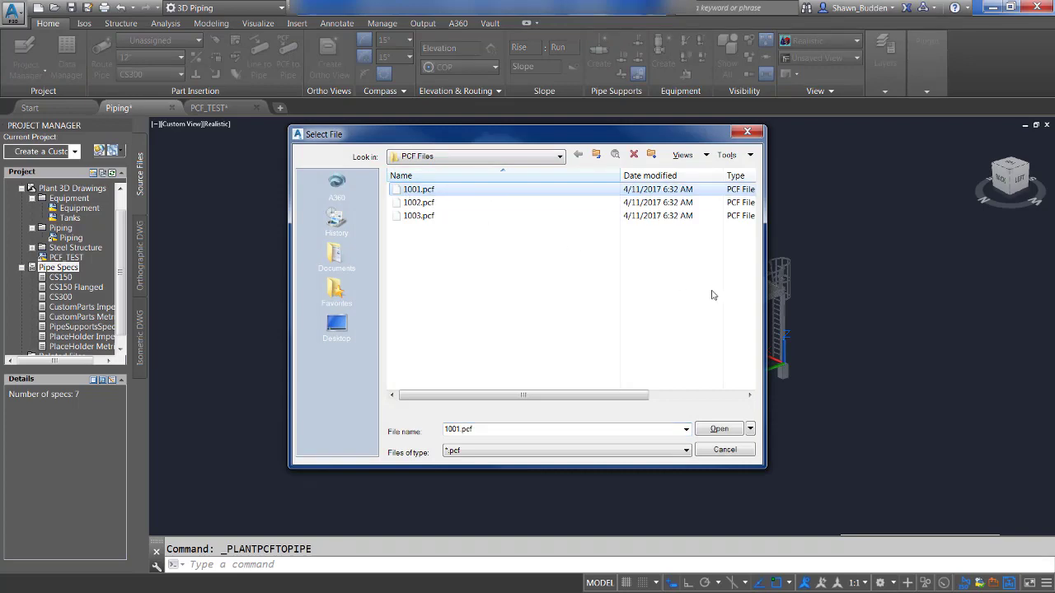
click(712, 429)
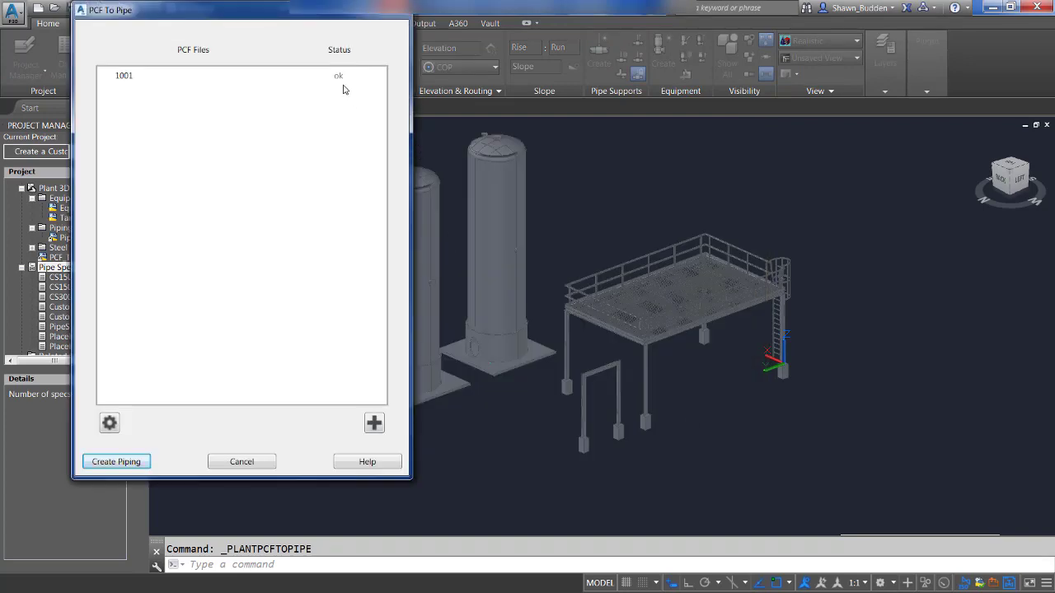
click(109, 428)
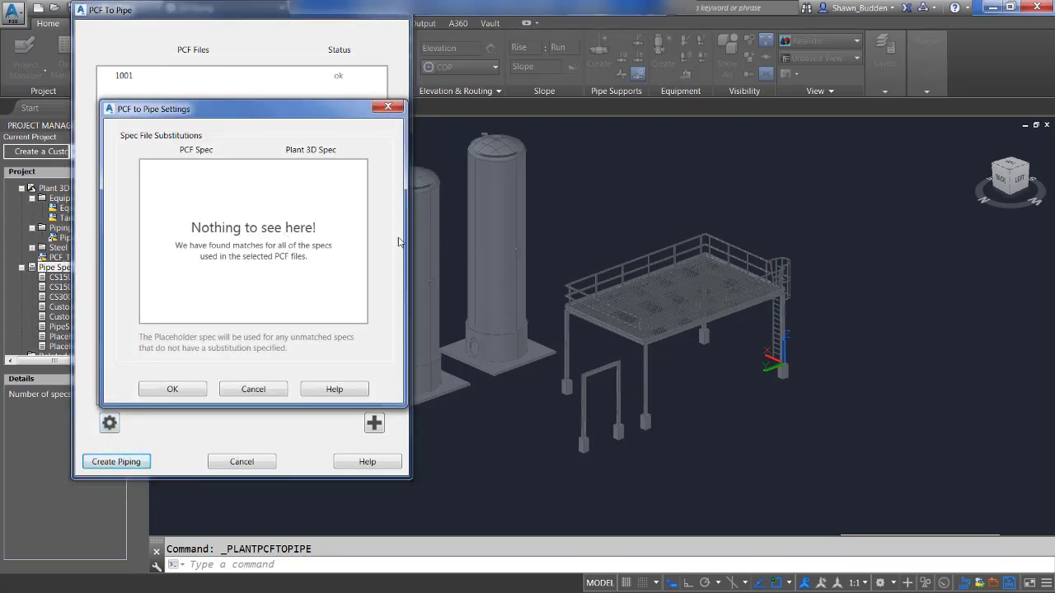
click(180, 390)
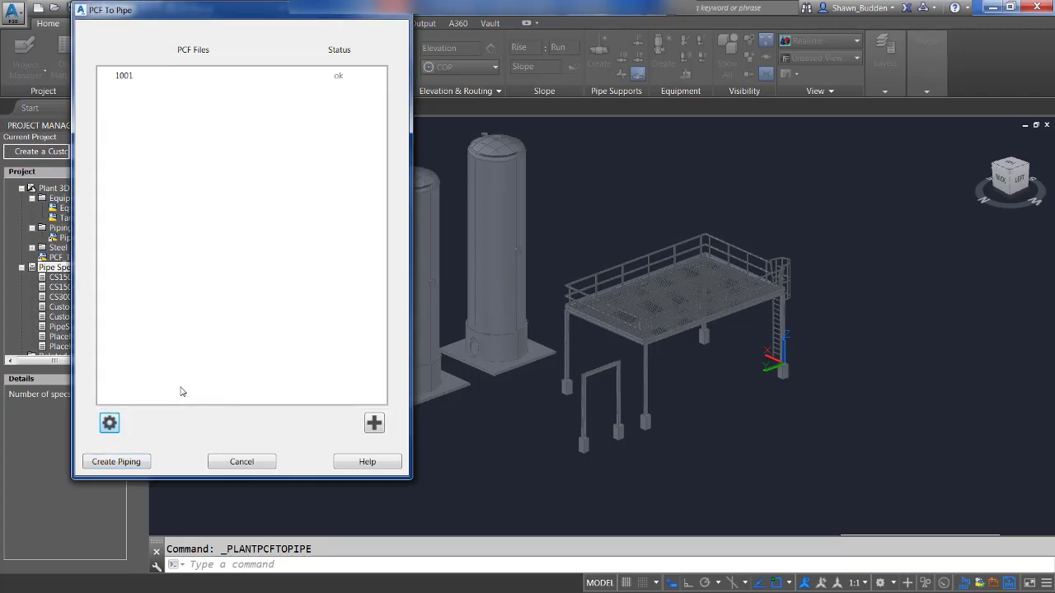
Create the 1001 piping, close the import summary, and zoom in on the pipes
click(108, 464)
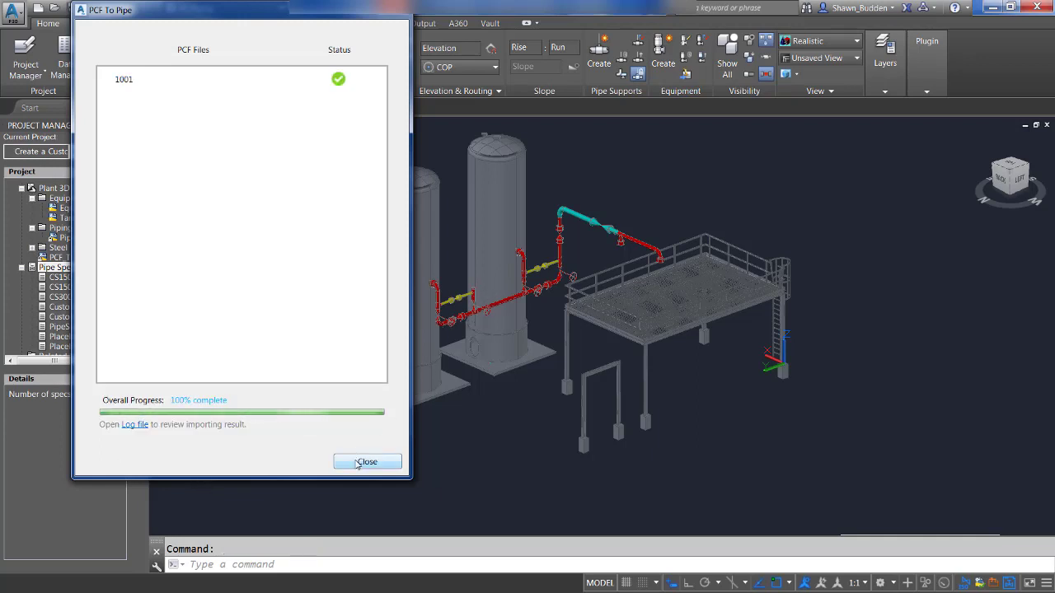
click(366, 461)
scroll(474, 248, up, 4)
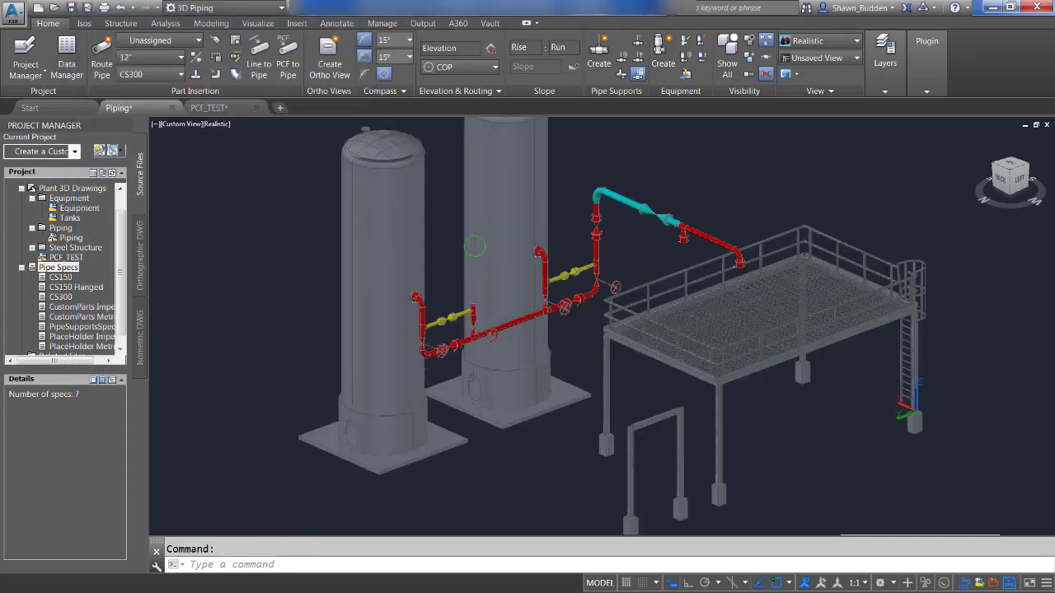